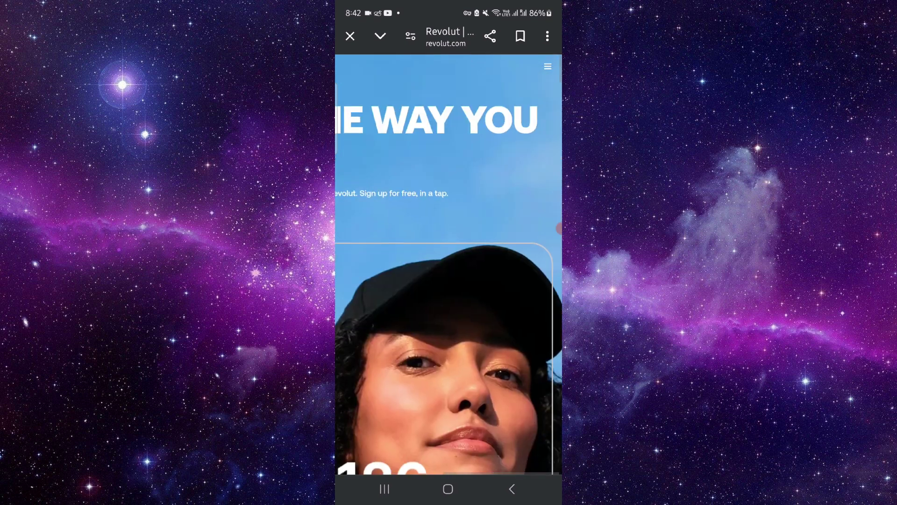
Open the site menu, go to the Savings page, then return to the Revolut homepage
{"action": "left_click", "coordinate": [548, 66]}
{"action": "scroll", "coordinate": [449, 281], "scroll_direction": "up", "scroll_amount": 5}
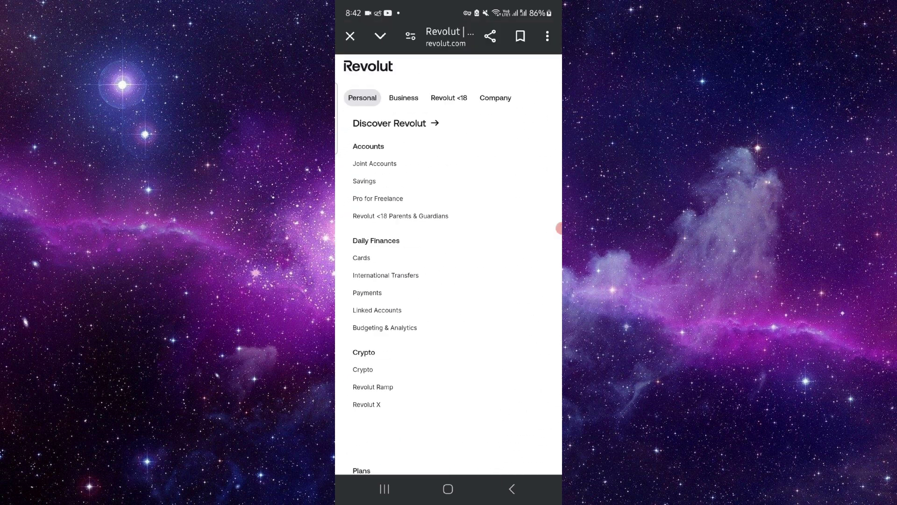
{"action": "key", "text": "Escape"}
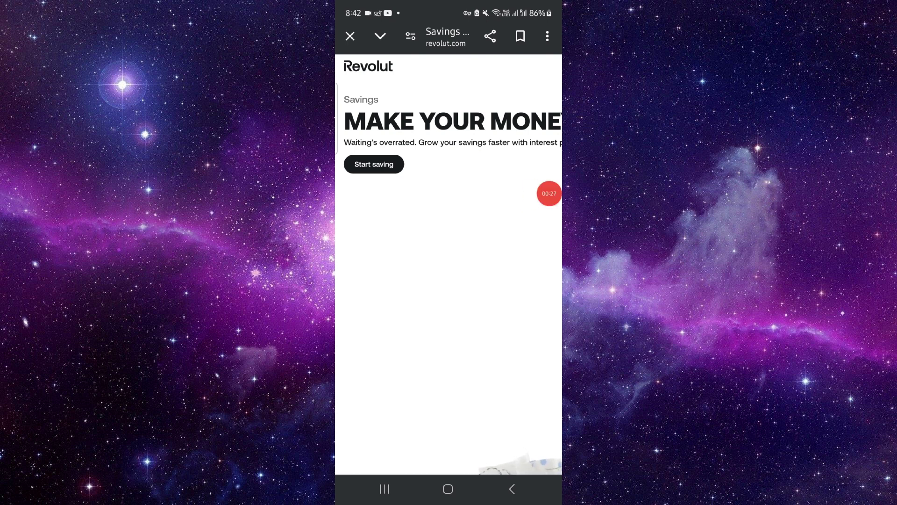
{"action": "left_click", "coordinate": [512, 489]}
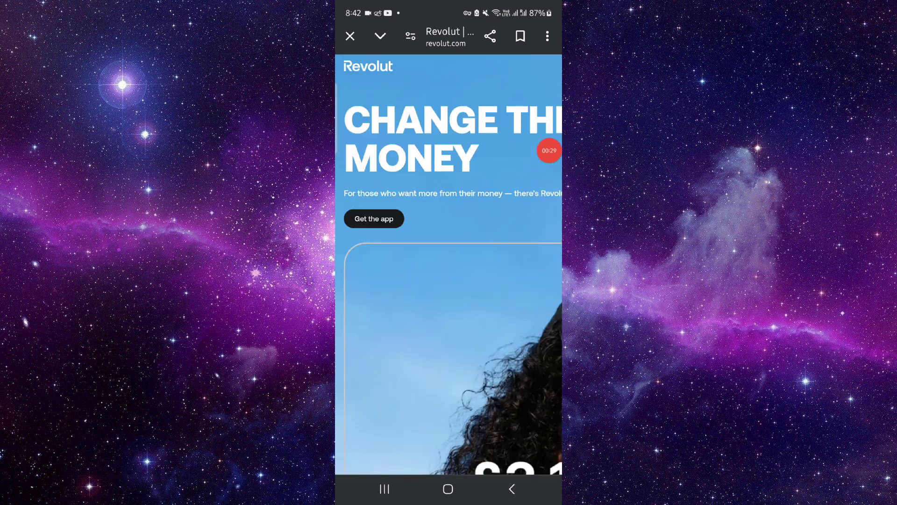
Leave the Revolut homepage for the phone's home screen with the Home button
{"action": "left_click", "coordinate": [448, 489]}
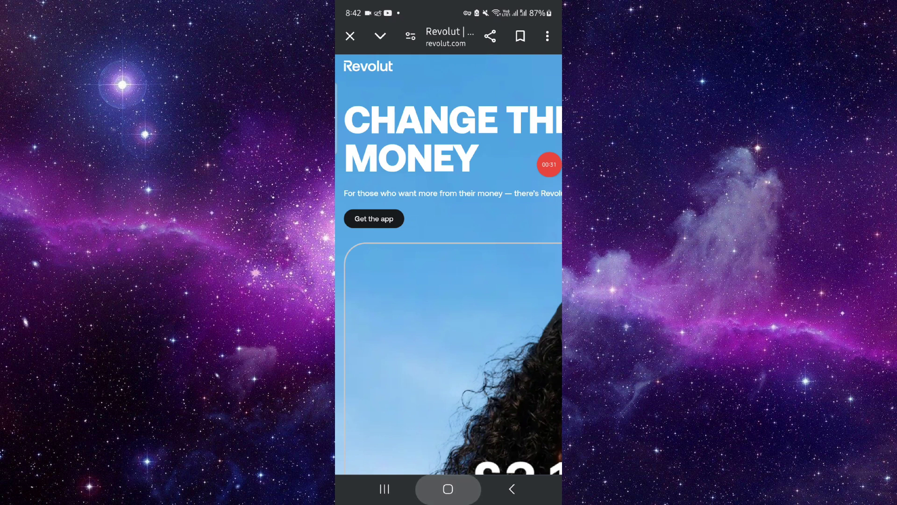